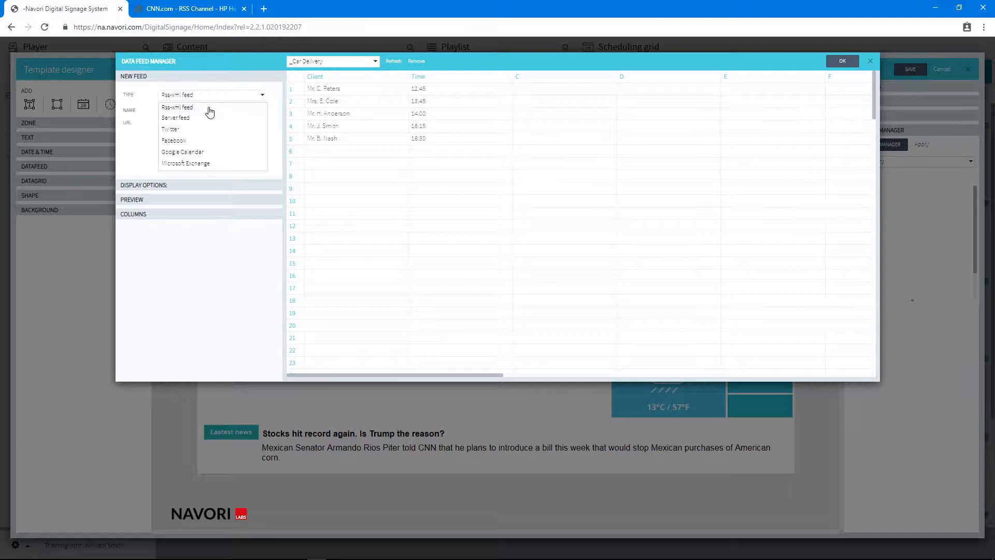
Choose the Rss-xml feed type for the new feed and copy the RSS address from the CNN browser tab
{"action": "left_click", "coordinate": [209, 107]}
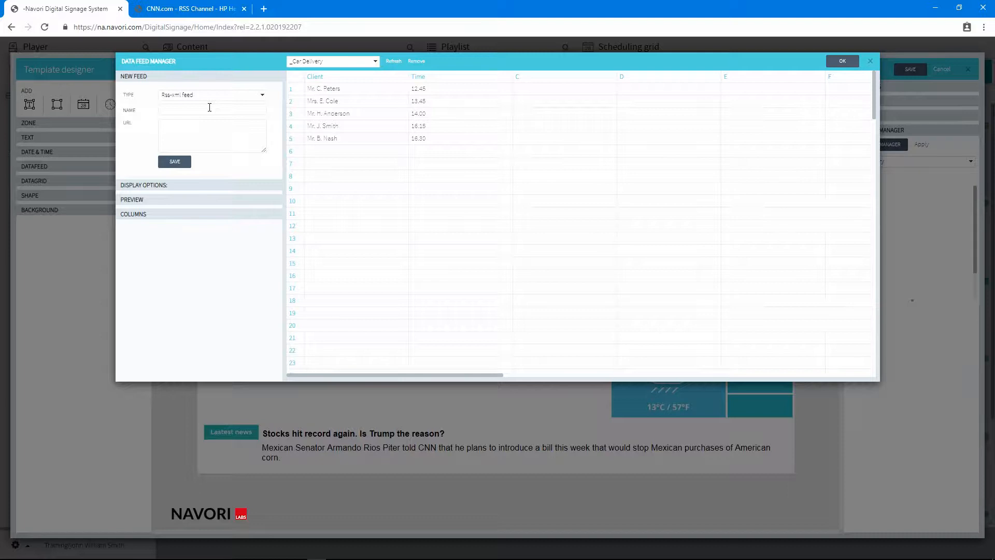
{"action": "left_click", "coordinate": [185, 10]}
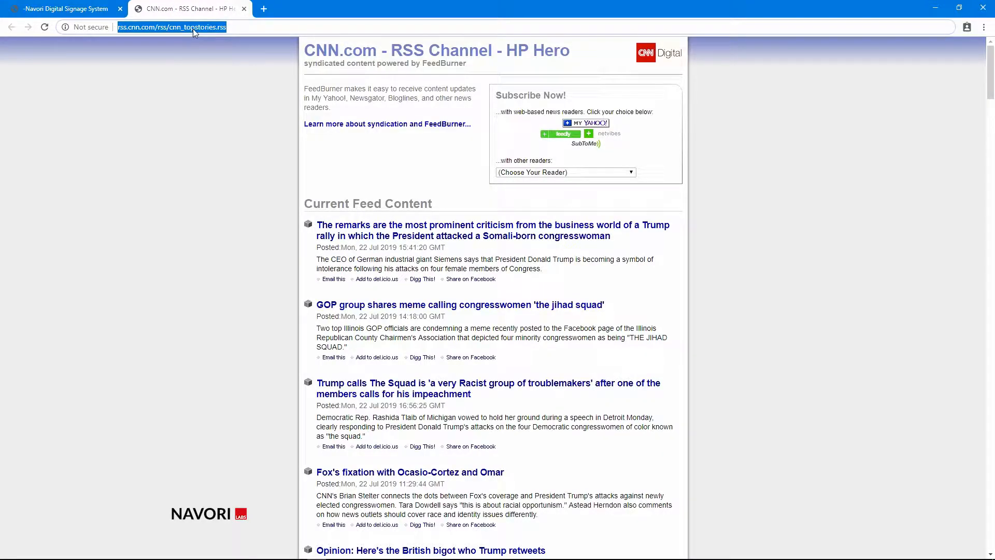
{"action": "right_click", "coordinate": [192, 29]}
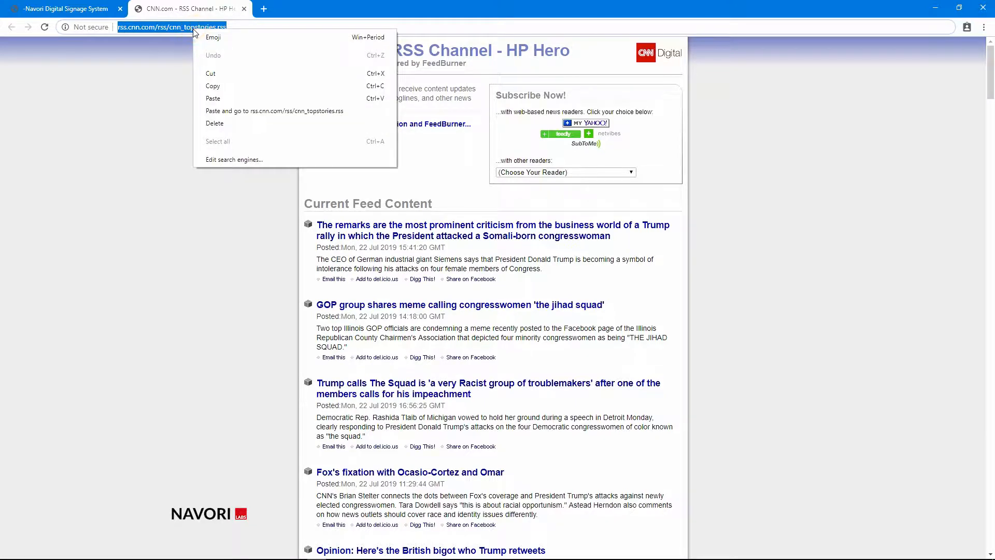
{"action": "left_click", "coordinate": [213, 84]}
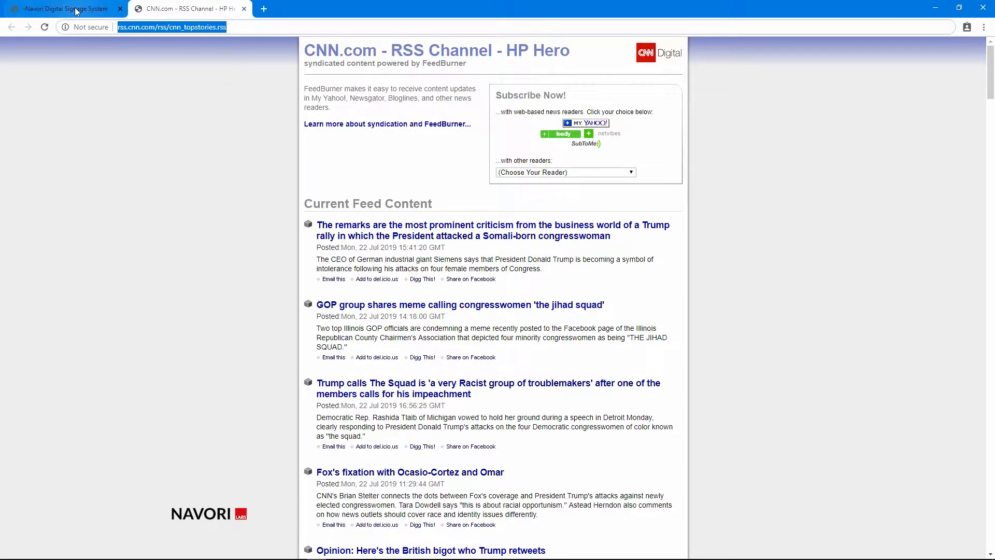
{"action": "left_click", "coordinate": [76, 11]}
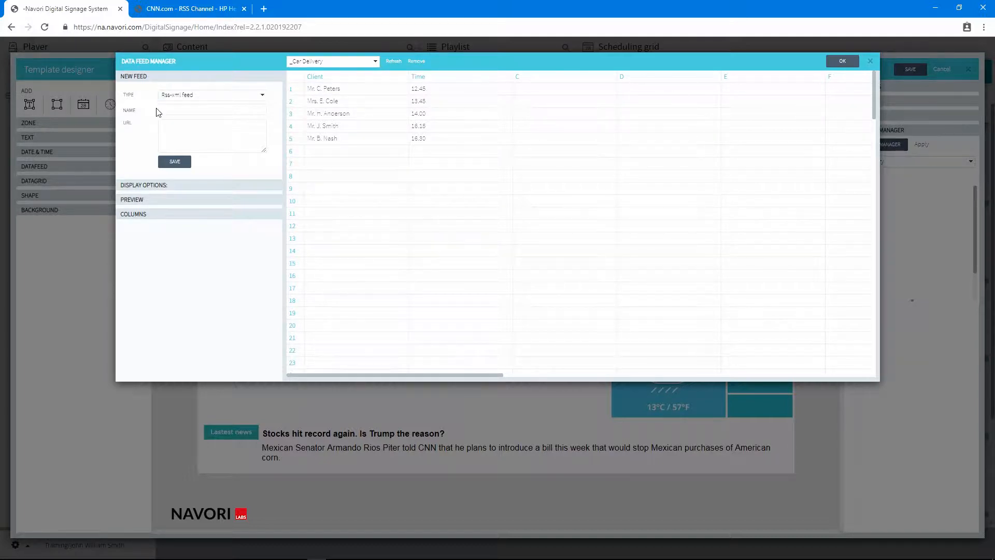
Name the new feed CNN Feed, paste the copied address as its URL, and save it
{"action": "type", "text": "CNN Feed"}
{"action": "left_click", "coordinate": [169, 126]}
{"action": "right_click", "coordinate": [170, 131]}
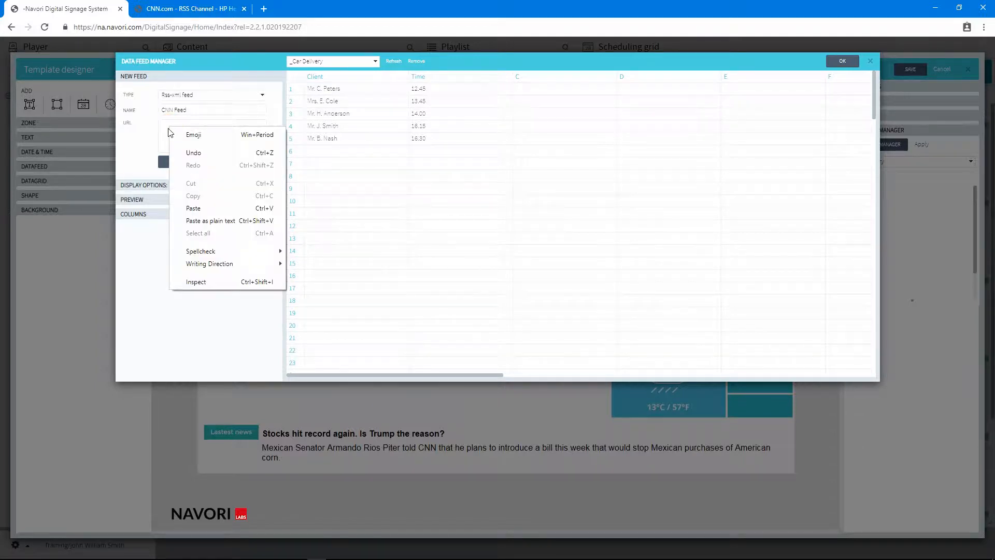
{"action": "left_click", "coordinate": [193, 208]}
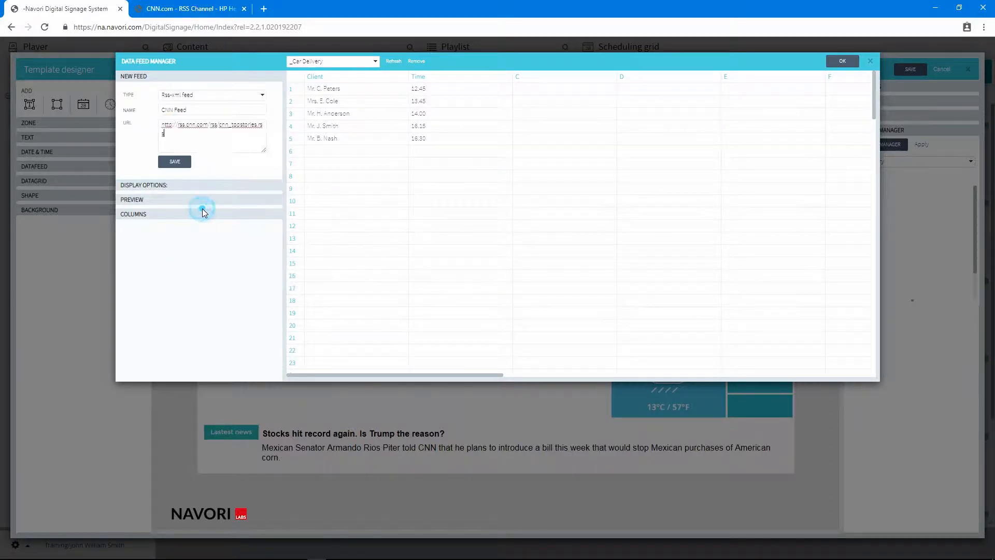
{"action": "left_click", "coordinate": [179, 164]}
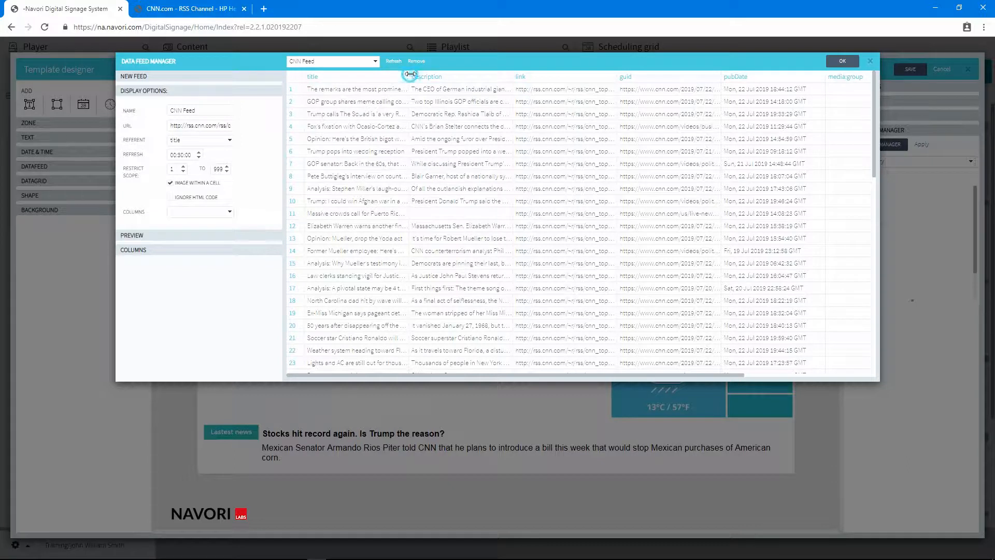
Widen the title and description columns of the CNN feed table
{"action": "left_click_drag", "start_coordinate": [409, 76], "coordinate": [457, 75]}
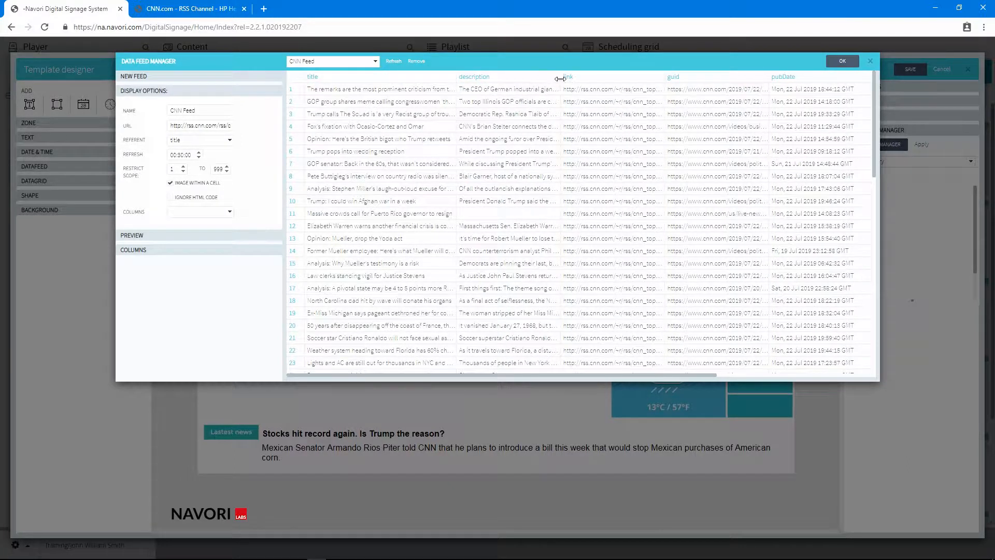
{"action": "left_click", "coordinate": [561, 77]}
{"action": "left_click_drag", "start_coordinate": [594, 84], "coordinate": [658, 86]}
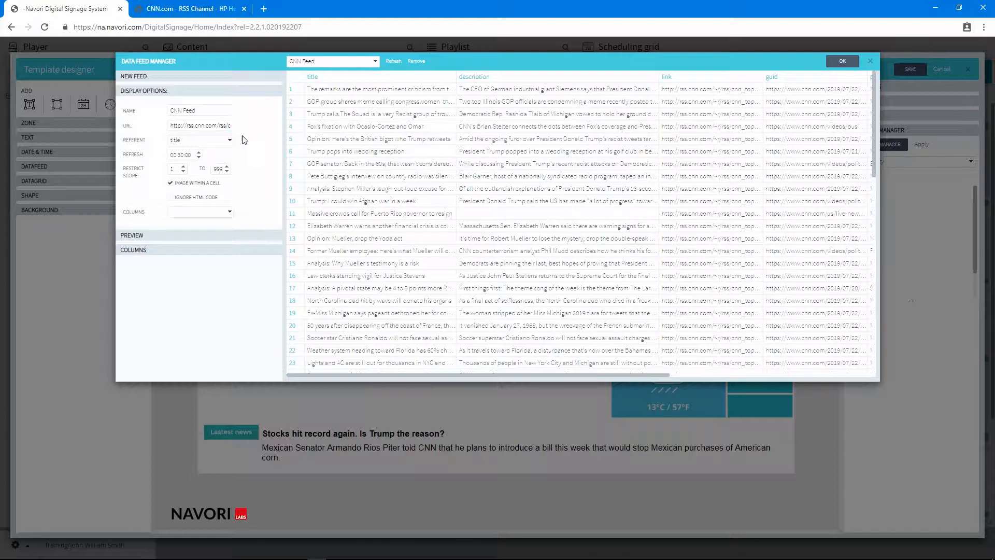
Set the CNN feed's referent to description and restrict its scope to 5 to 10
{"action": "left_click", "coordinate": [223, 139]}
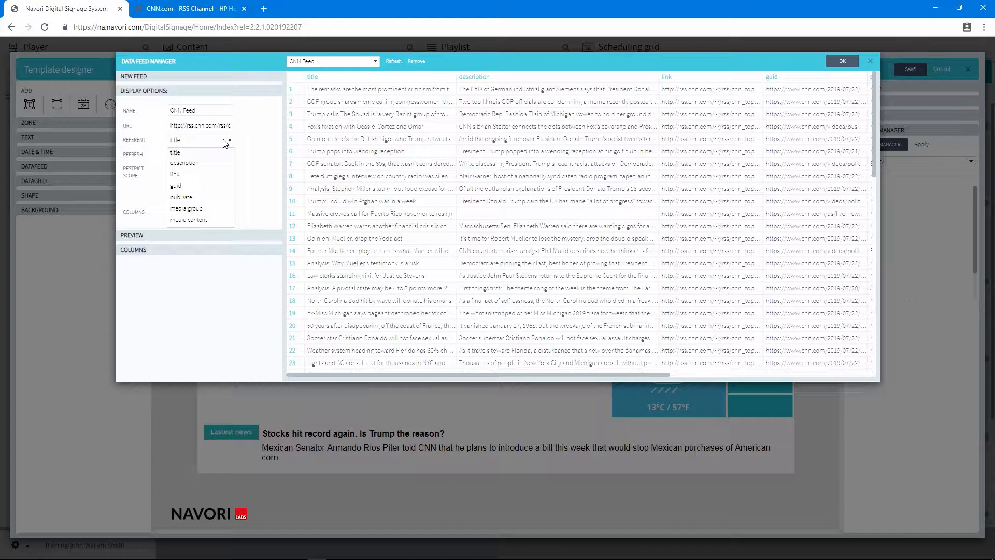
{"action": "left_click", "coordinate": [217, 164]}
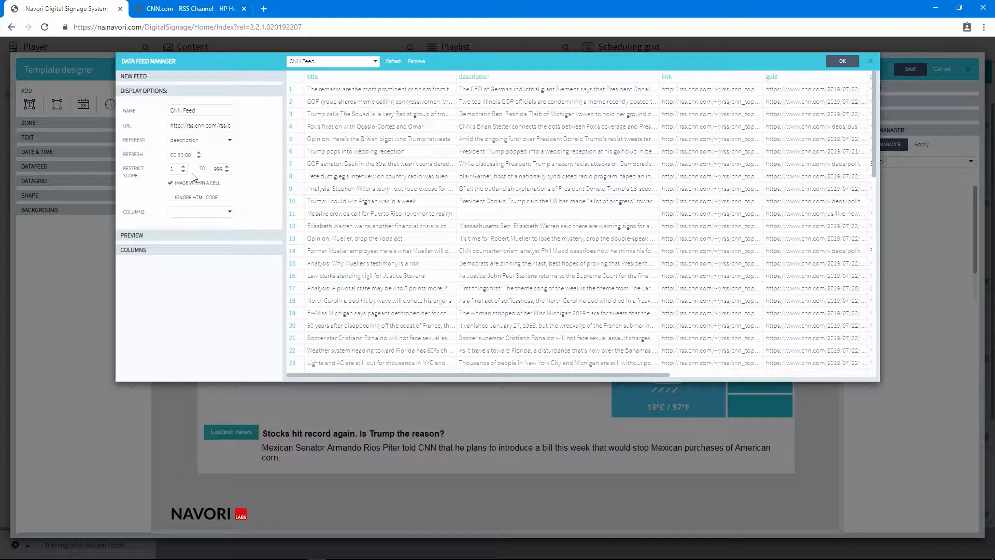
{"action": "double_click", "coordinate": [172, 169]}
{"action": "type", "text": "5"}
{"action": "double_click", "coordinate": [218, 169]}
{"action": "type", "text": "10"}
Leave HTML code handling unticked and select only the title and description columns for the CNN feed
{"action": "left_click", "coordinate": [171, 198]}
{"action": "left_click", "coordinate": [171, 198]}
{"action": "left_click", "coordinate": [230, 213]}
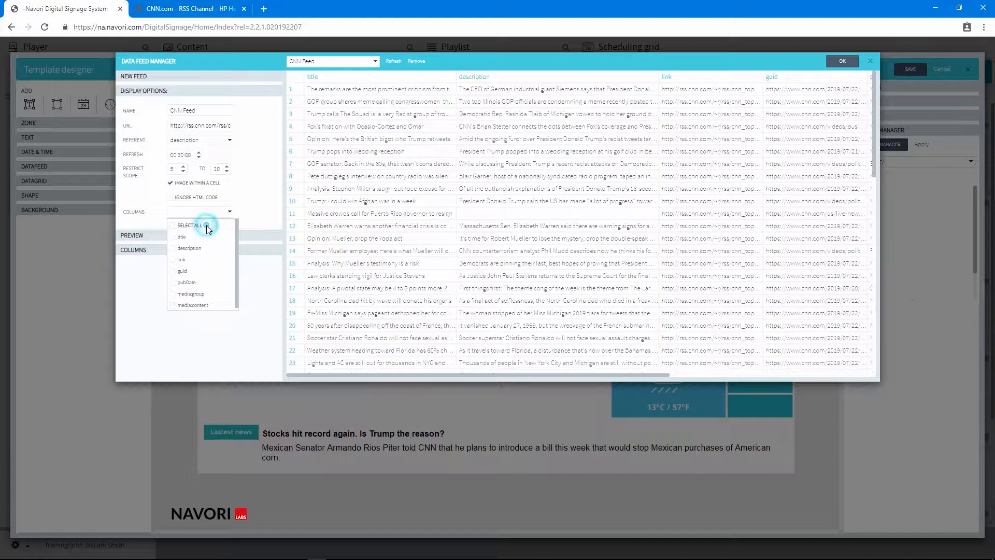
{"action": "left_click", "coordinate": [174, 239]}
{"action": "left_click", "coordinate": [176, 250]}
{"action": "left_click", "coordinate": [208, 213]}
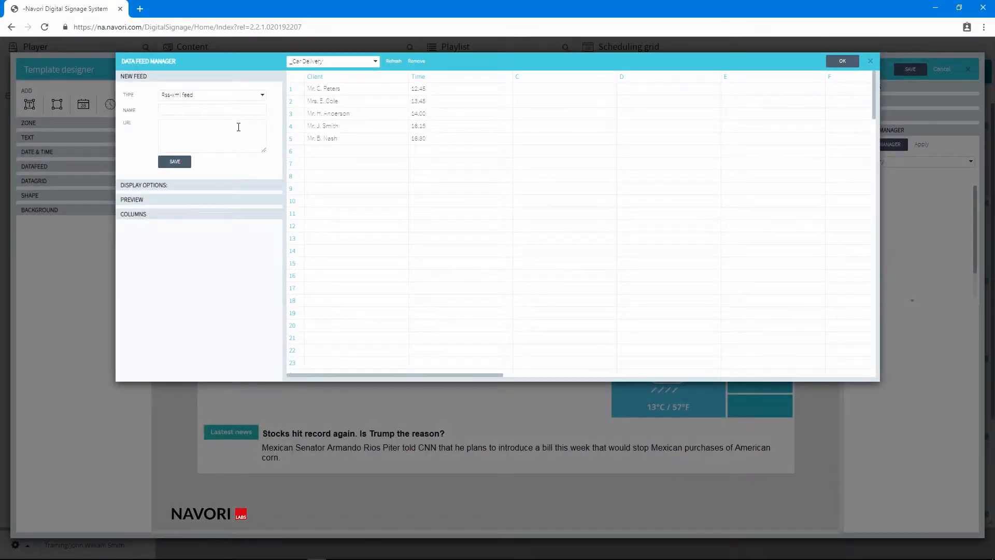
Create and save a new server feed named Lobby Welcome
{"action": "left_click", "coordinate": [240, 110]}
{"action": "left_click", "coordinate": [239, 98]}
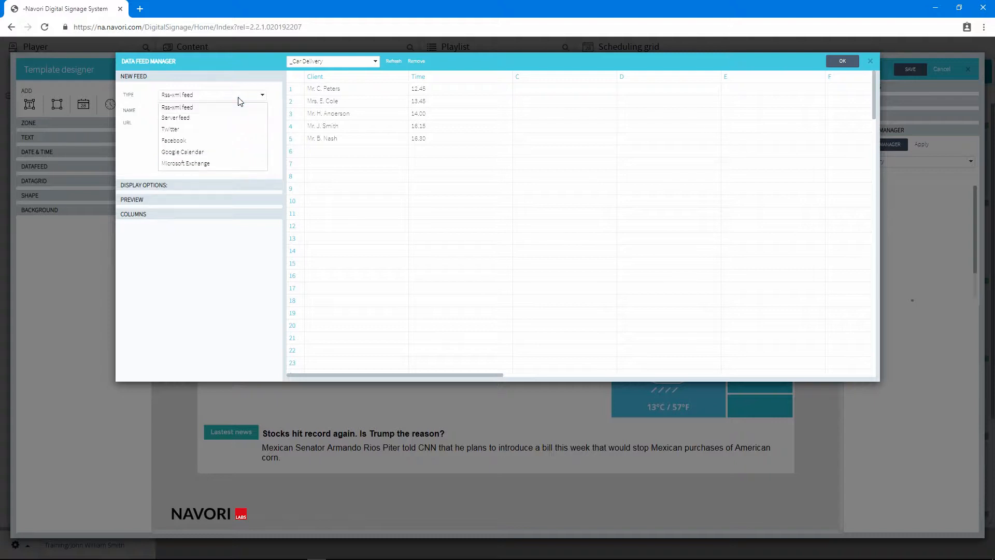
{"action": "left_click", "coordinate": [229, 119]}
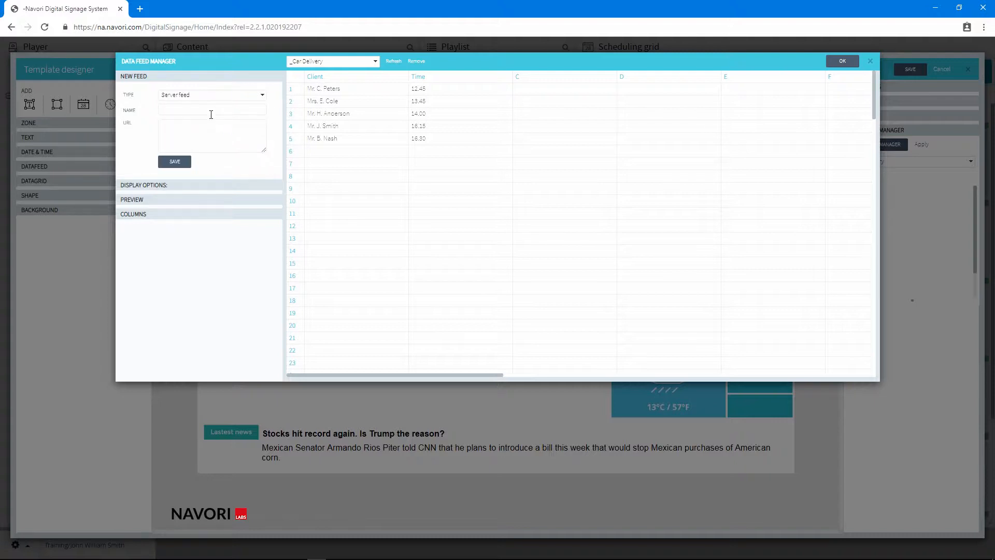
{"action": "left_click", "coordinate": [210, 109]}
{"action": "type", "text": "Lobby Welcome"}
{"action": "left_click", "coordinate": [177, 162]}
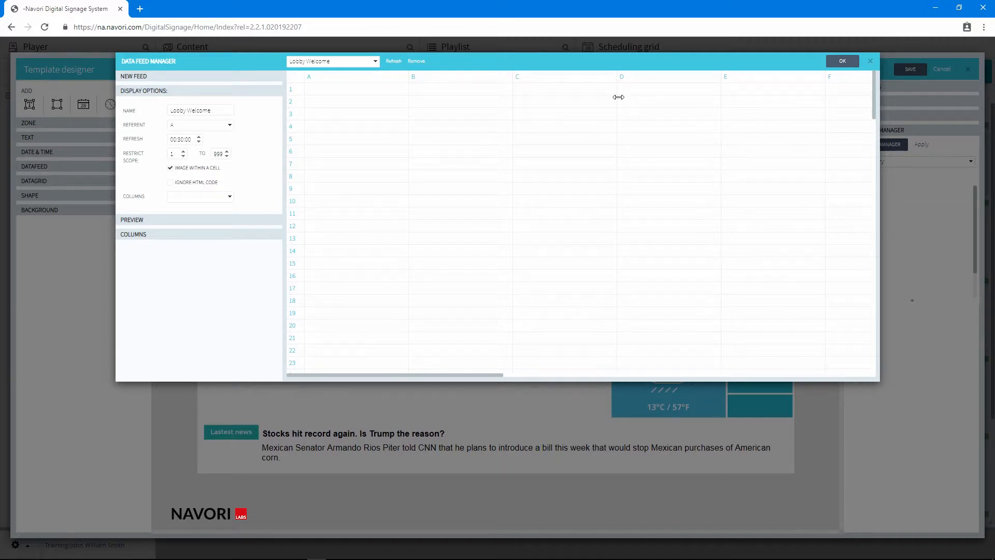
Set column B of the Lobby Welcome feed to the image type, name it Logos, and save it
{"action": "left_click", "coordinate": [453, 82]}
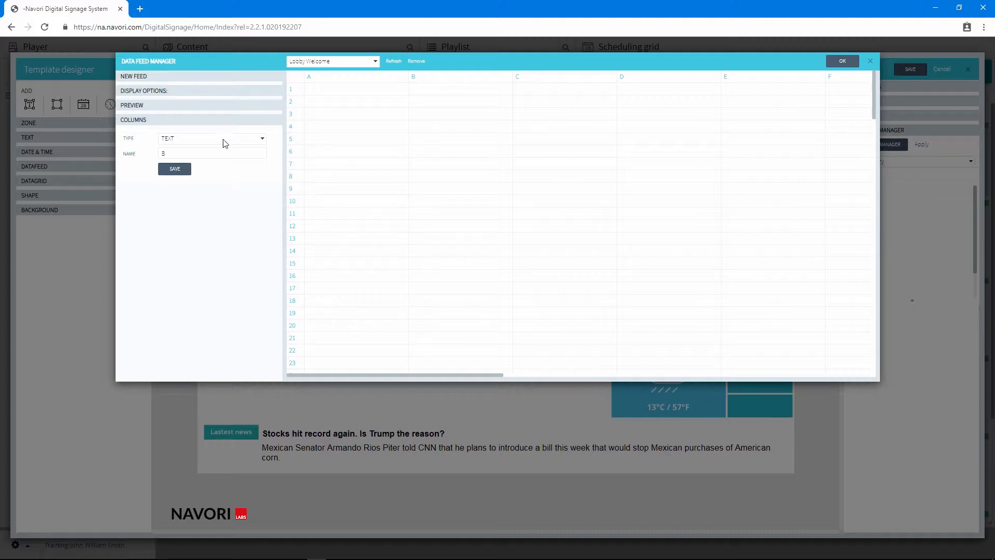
{"action": "left_click", "coordinate": [184, 140]}
{"action": "left_click", "coordinate": [175, 163]}
{"action": "double_click", "coordinate": [174, 154]}
{"action": "type", "text": "Logos"}
{"action": "left_click", "coordinate": [170, 172]}
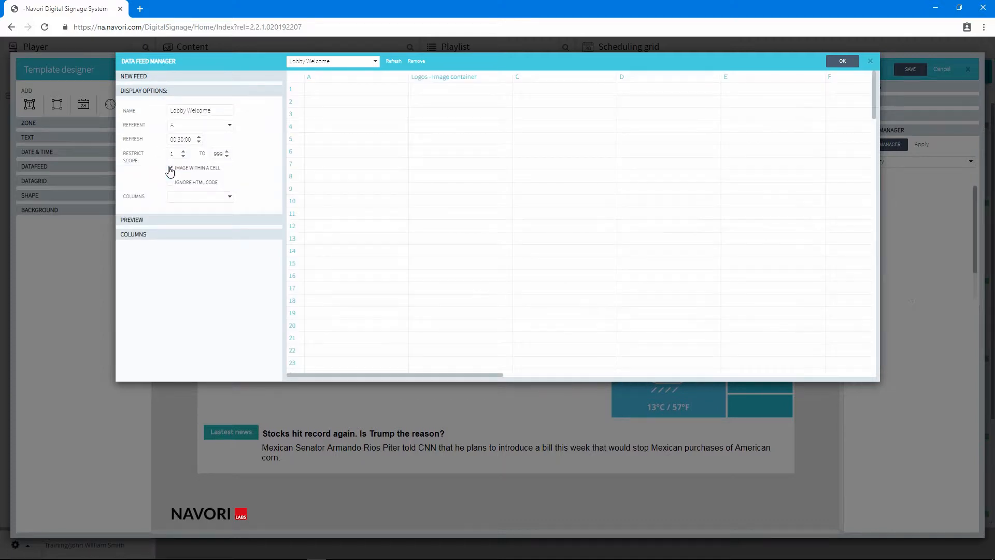
Upload Chrisler.png from F:\content\_Single Display\Template\Graphics\Logos into the first cell of the Logos column
{"action": "double_click", "coordinate": [427, 91]}
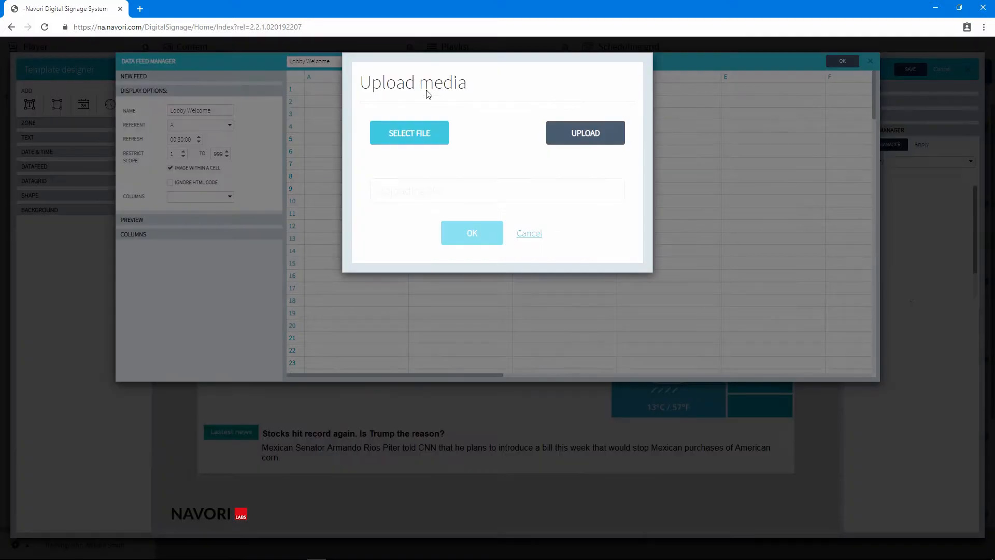
{"action": "left_click", "coordinate": [416, 135]}
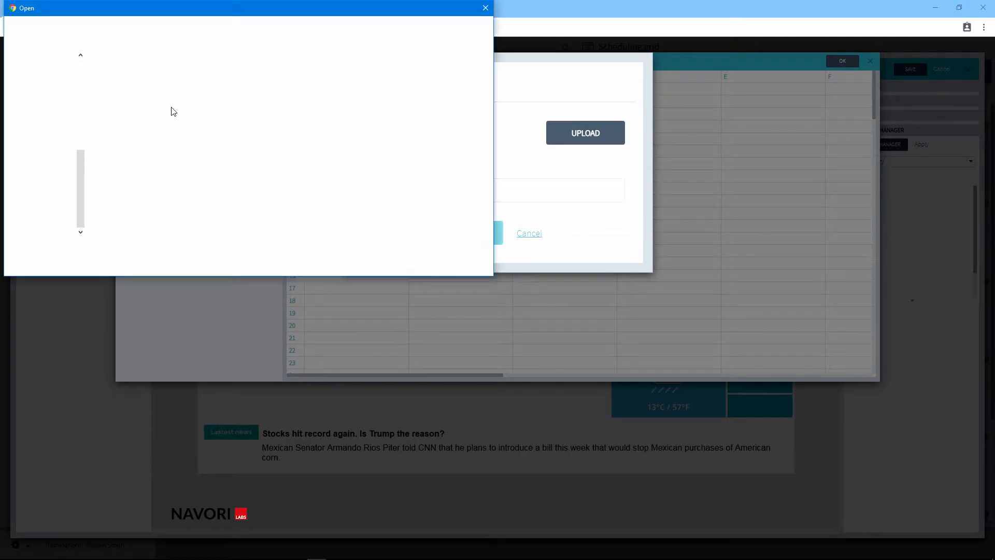
{"action": "left_click", "coordinate": [209, 25]}
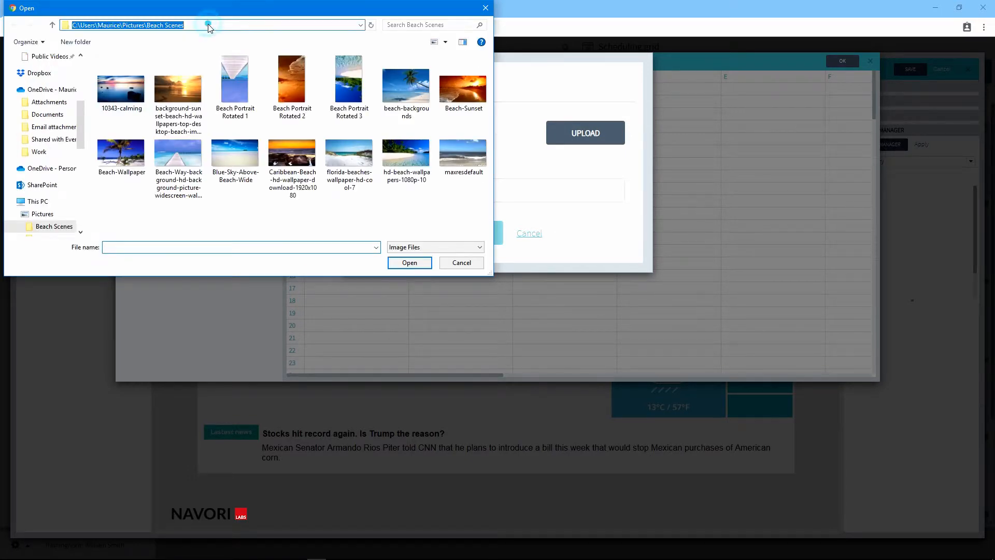
{"action": "type", "text": "F:\\content\\_Single Display\\Template\\Graphics\\Logos"}
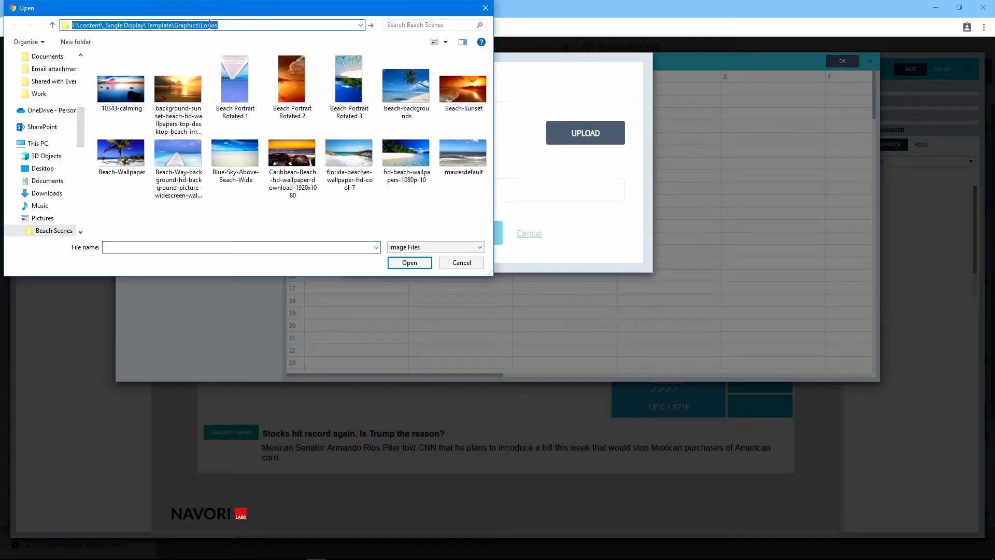
{"action": "key", "text": "Return"}
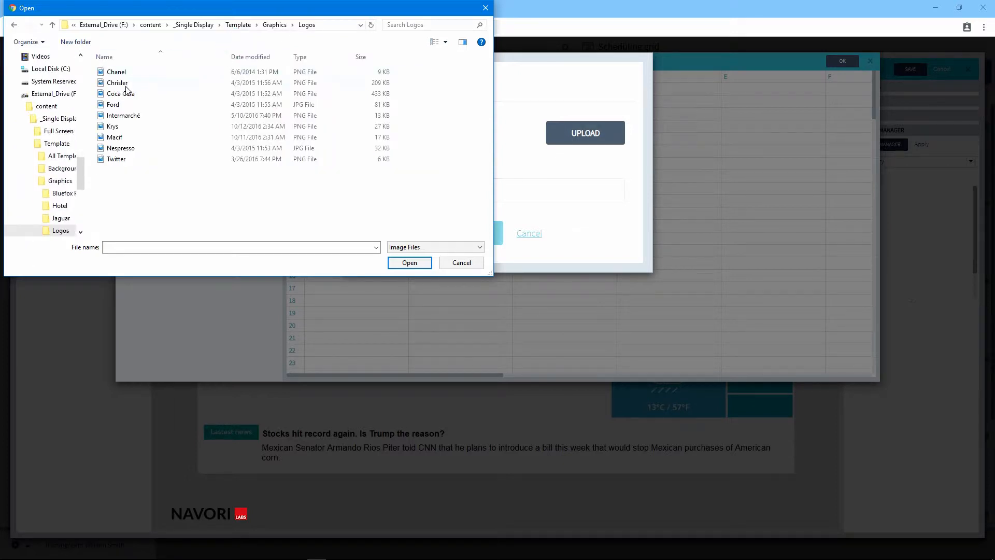
{"action": "double_click", "coordinate": [118, 83]}
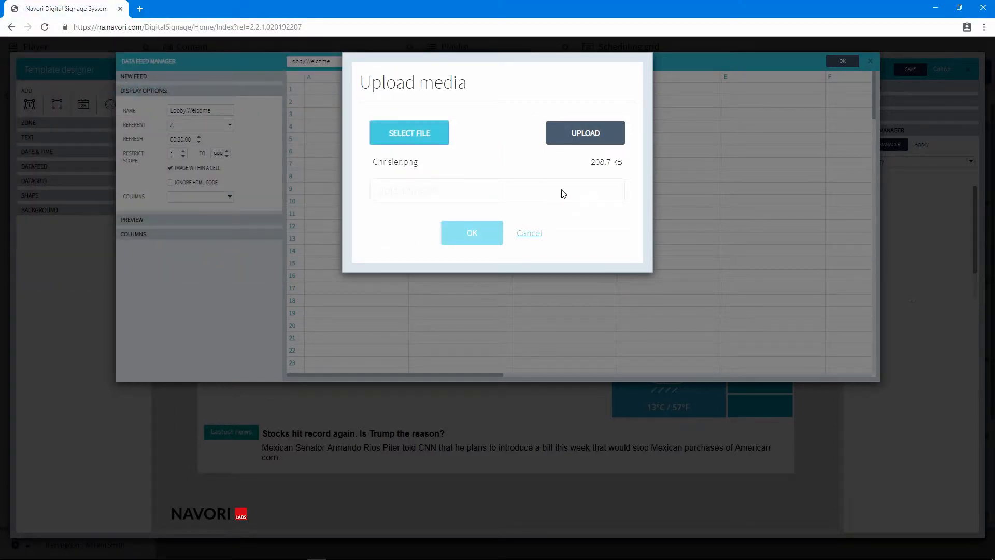
{"action": "left_click", "coordinate": [584, 136]}
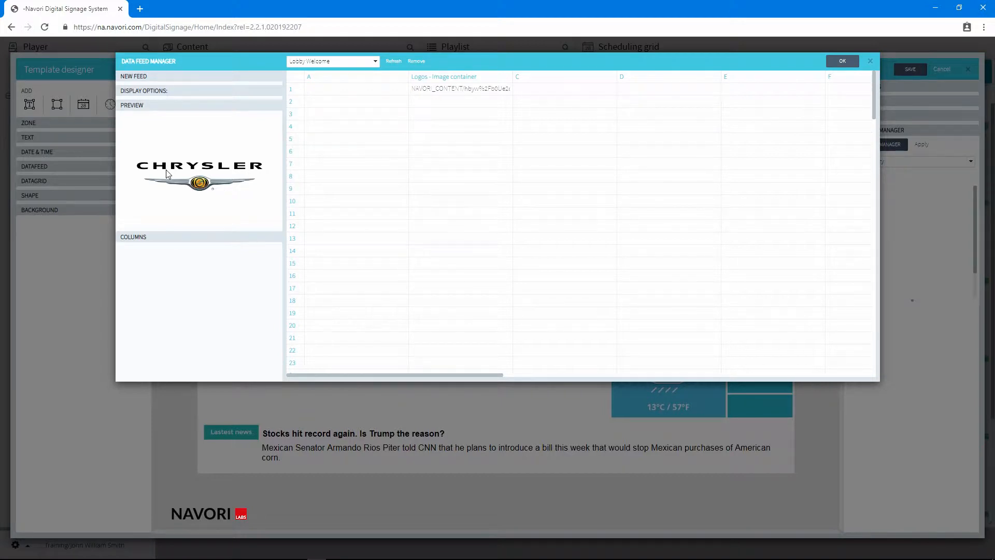
Rename column A of the Lobby Welcome feed as Visitor and save the column
{"action": "left_click", "coordinate": [329, 78]}
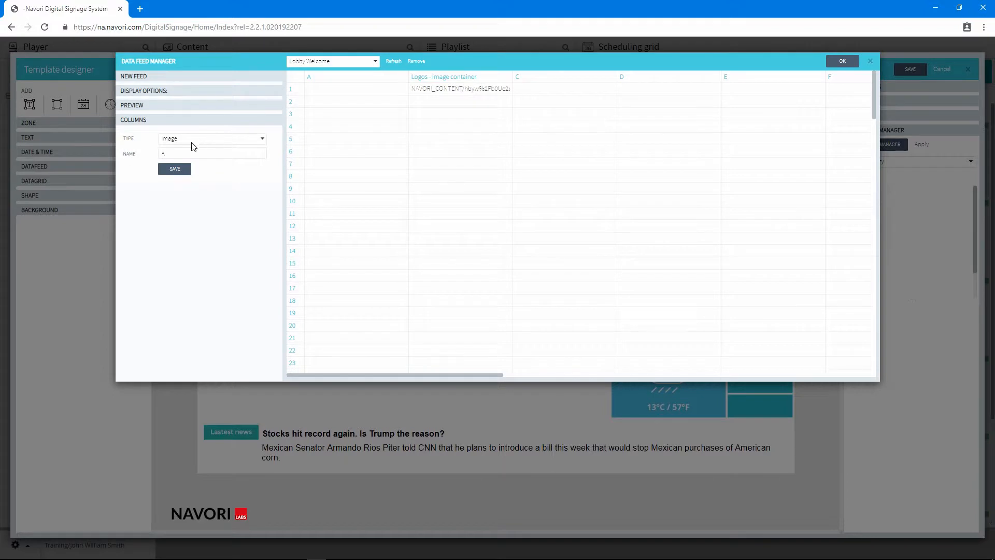
{"action": "double_click", "coordinate": [165, 153]}
{"action": "type", "text": "Visc"}
{"action": "type", "text": "itor"}
{"action": "left_click", "coordinate": [171, 170]}
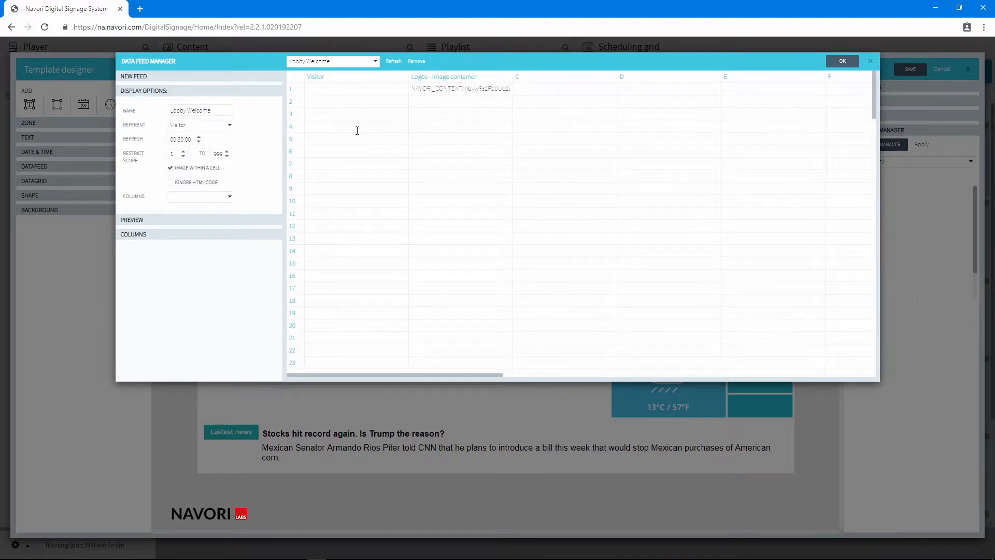
Enter the first visitor's full name in row 1 of the Visitor column
{"action": "left_click", "coordinate": [333, 90]}
{"action": "type", "text": "George Smith"}
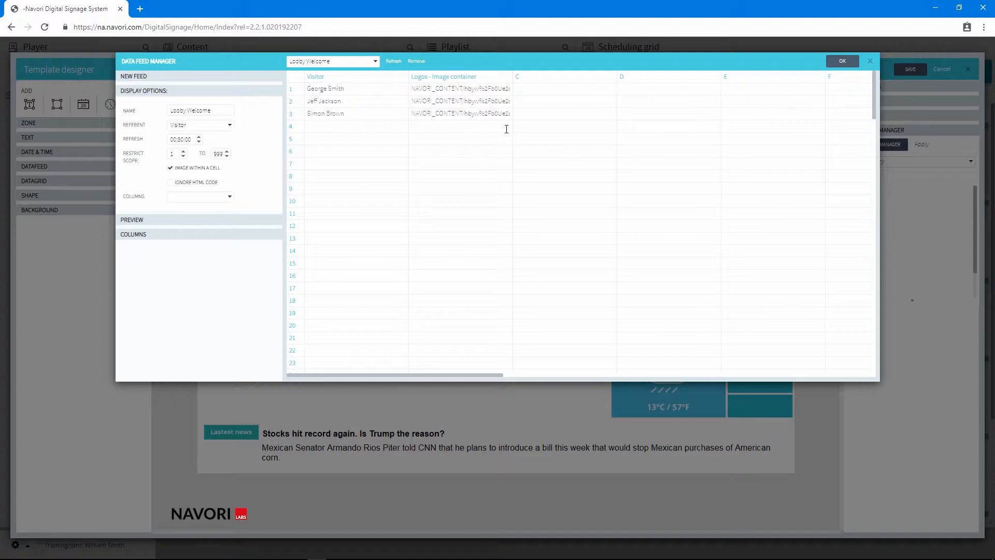
Insert a blank row above the second visitor's row and delete it again
{"action": "right_click", "coordinate": [385, 99]}
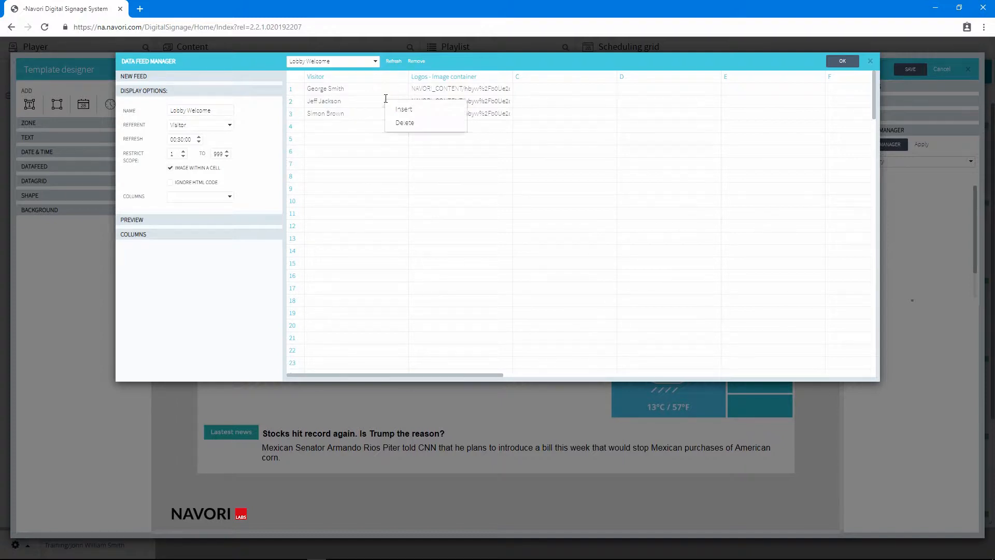
{"action": "left_click", "coordinate": [404, 110]}
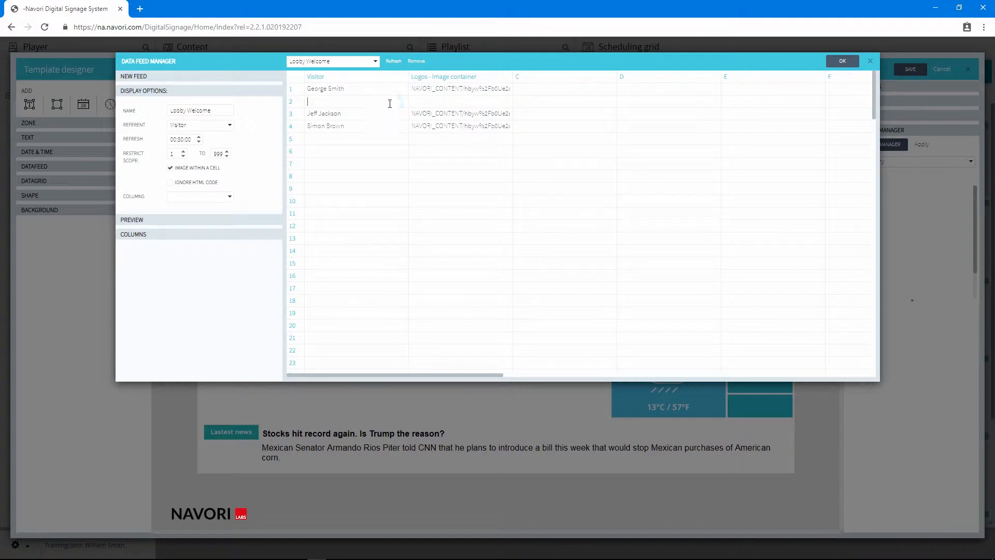
{"action": "right_click", "coordinate": [389, 104]}
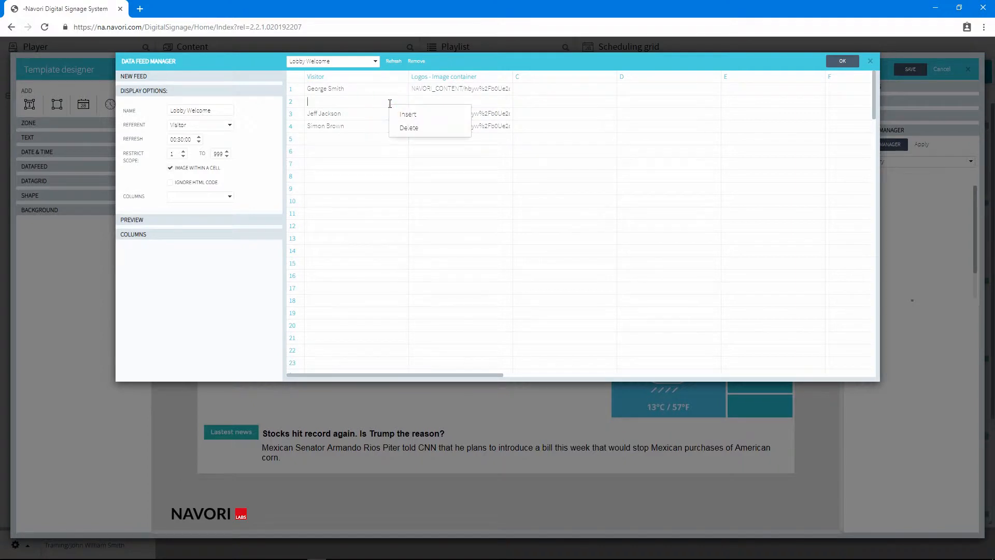
{"action": "left_click", "coordinate": [408, 127]}
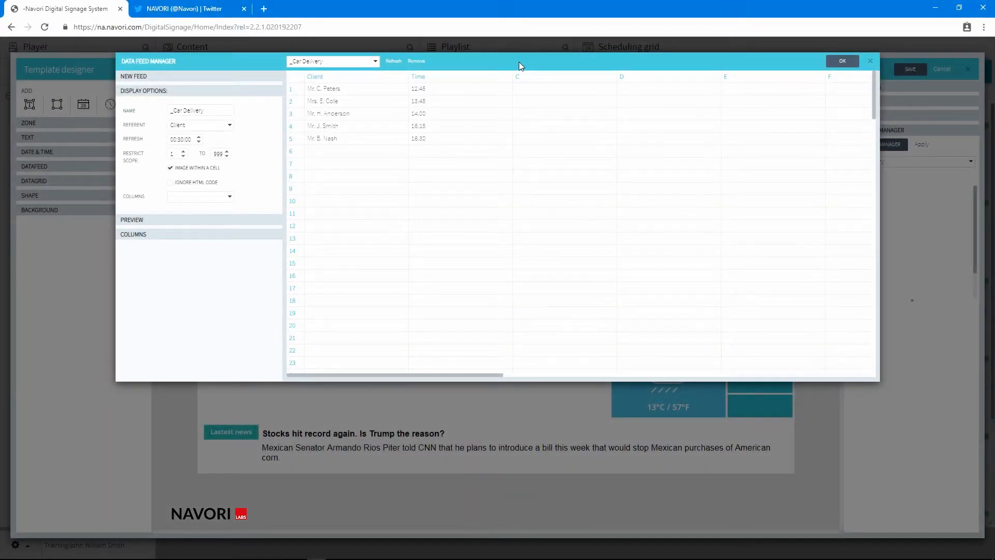
Start a new feed of type Twitter and name it Navori Twitter
{"action": "left_click", "coordinate": [239, 76]}
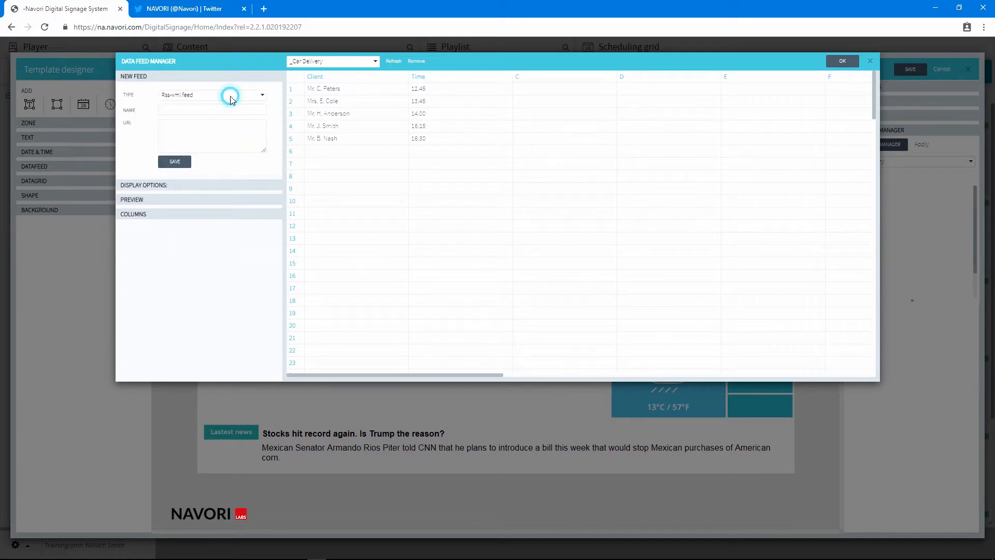
{"action": "left_click", "coordinate": [230, 95]}
{"action": "left_click", "coordinate": [223, 132]}
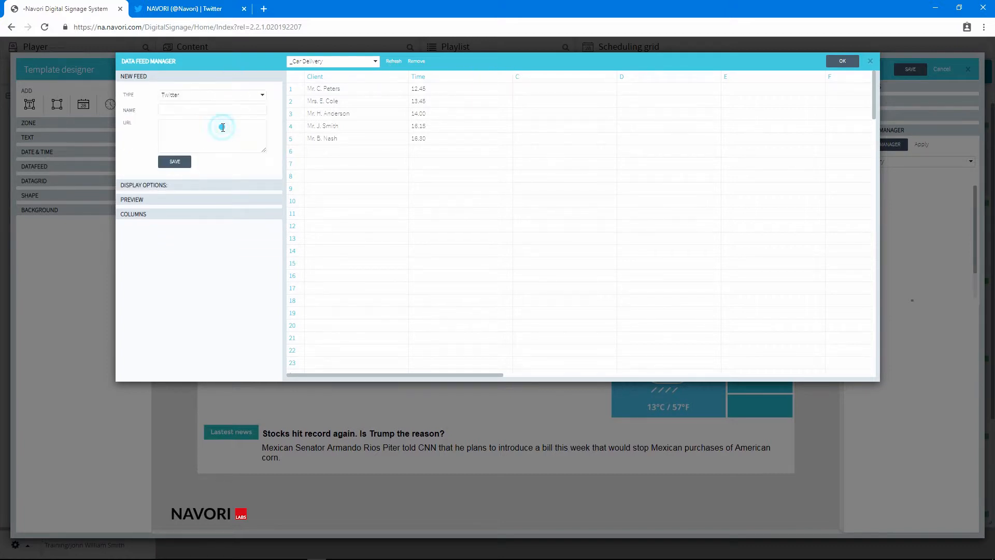
{"action": "left_click", "coordinate": [200, 108]}
{"action": "type", "text": "Navori Twitter"}
Switch to the open Twitter page and copy the account name navori from its web address
{"action": "left_click", "coordinate": [211, 9]}
{"action": "left_click_drag", "start_coordinate": [137, 27], "coordinate": [157, 27]}
{"action": "right_click", "coordinate": [149, 30]}
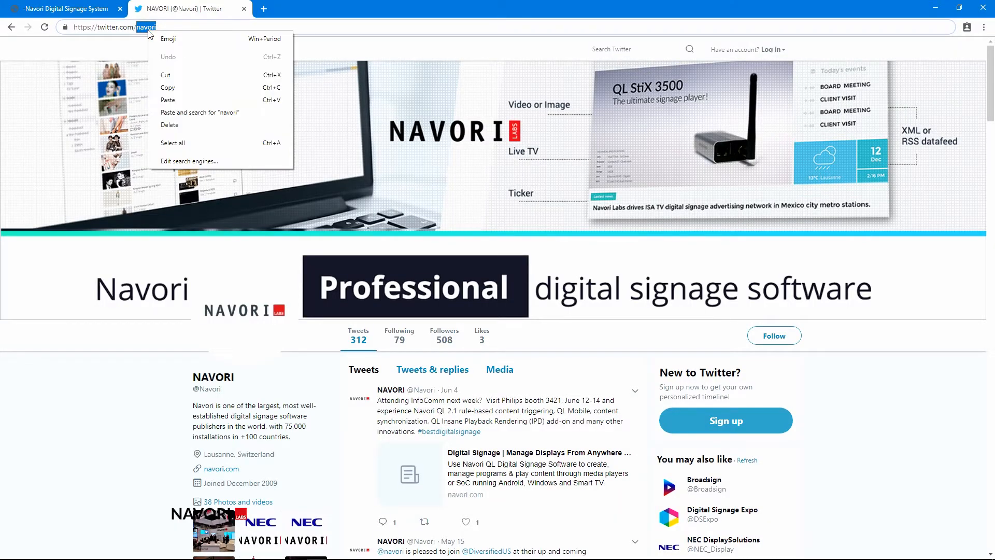
{"action": "left_click", "coordinate": [181, 88]}
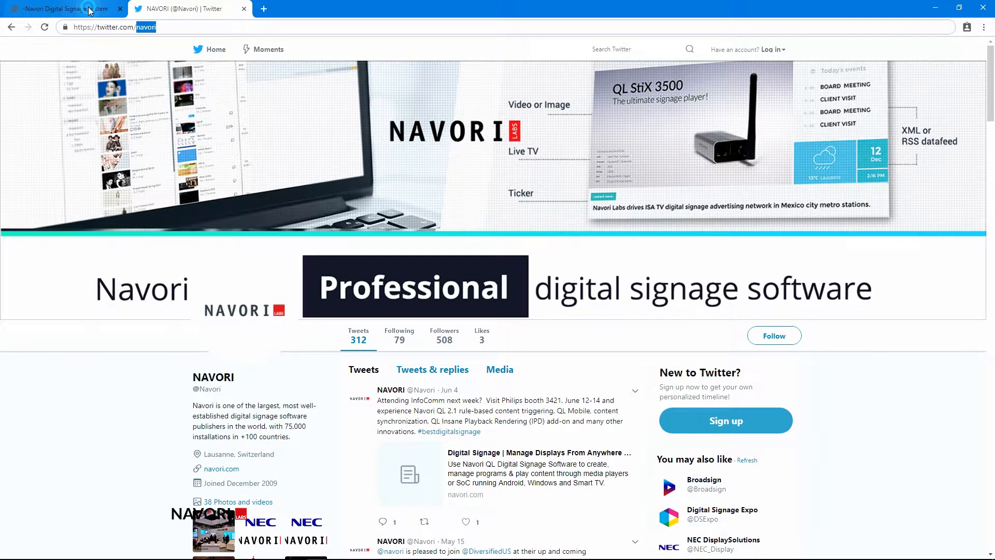
Back in the Data Feed Manager, set the new Twitter feed's URL to navori and save the feed
{"action": "left_click", "coordinate": [87, 10]}
{"action": "left_click", "coordinate": [179, 128]}
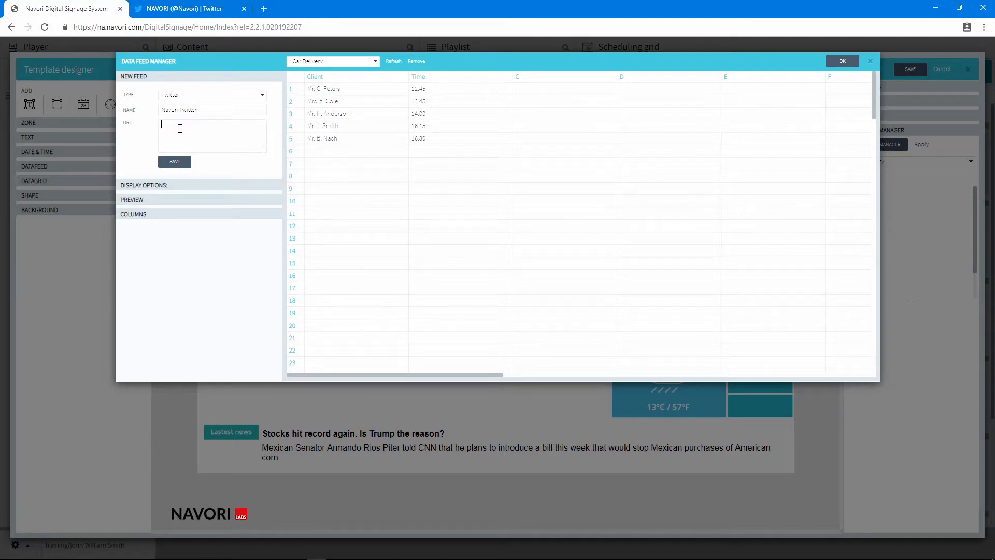
{"action": "type", "text": "navori"}
{"action": "left_click", "coordinate": [177, 163]}
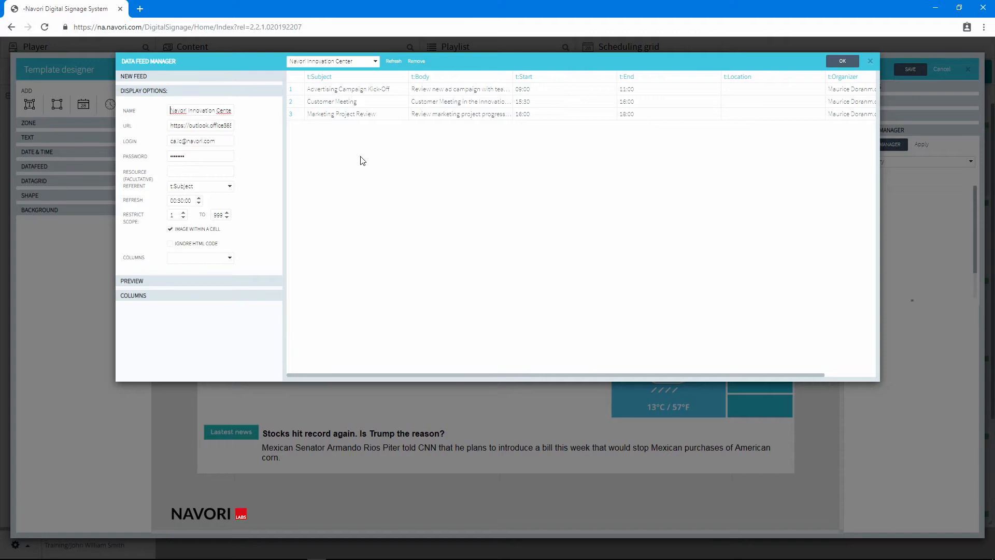
Examine the Navori Innovation Center feed's name, URL, login, password and resource fields and the available referent options
{"action": "left_click", "coordinate": [170, 109]}
{"action": "left_click_drag", "start_coordinate": [171, 108], "coordinate": [241, 115]}
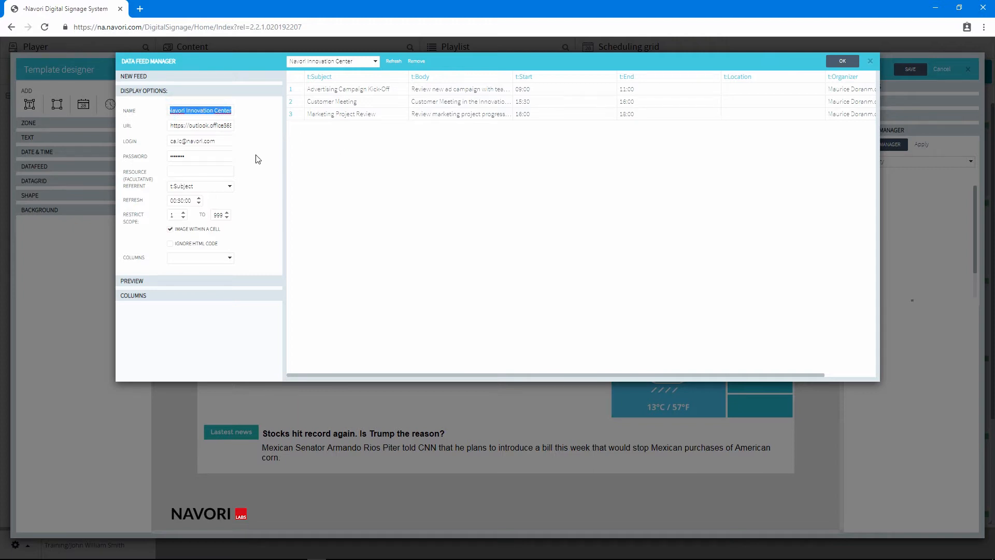
{"action": "left_click_drag", "start_coordinate": [168, 125], "coordinate": [242, 134]}
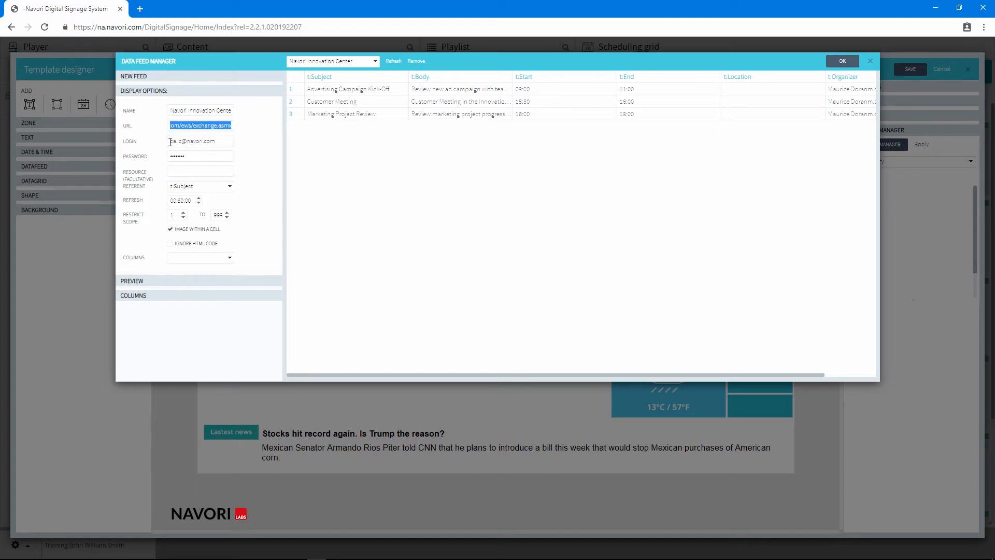
{"action": "left_click_drag", "start_coordinate": [170, 141], "coordinate": [229, 140]}
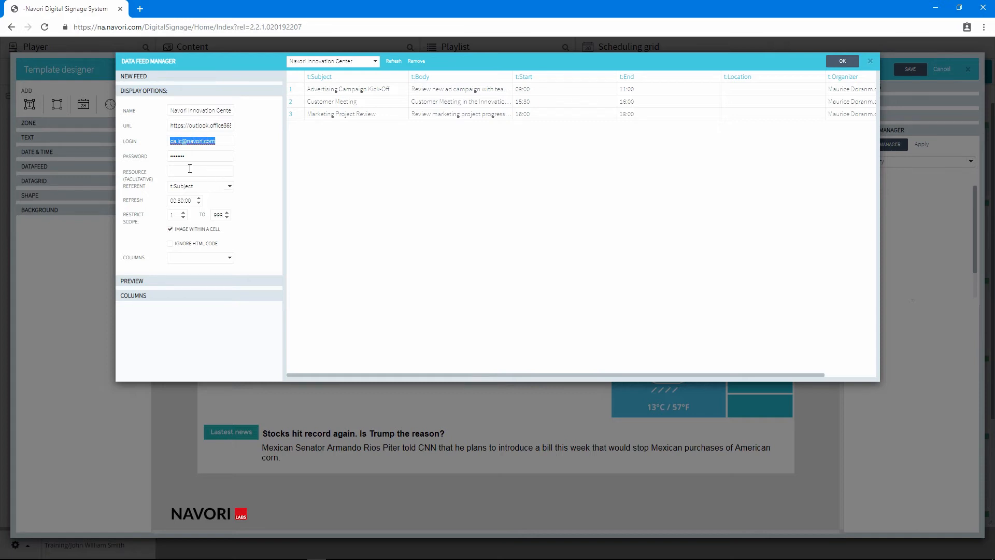
{"action": "left_click_drag", "start_coordinate": [169, 156], "coordinate": [204, 150]}
{"action": "left_click", "coordinate": [175, 172]}
{"action": "left_click", "coordinate": [220, 186]}
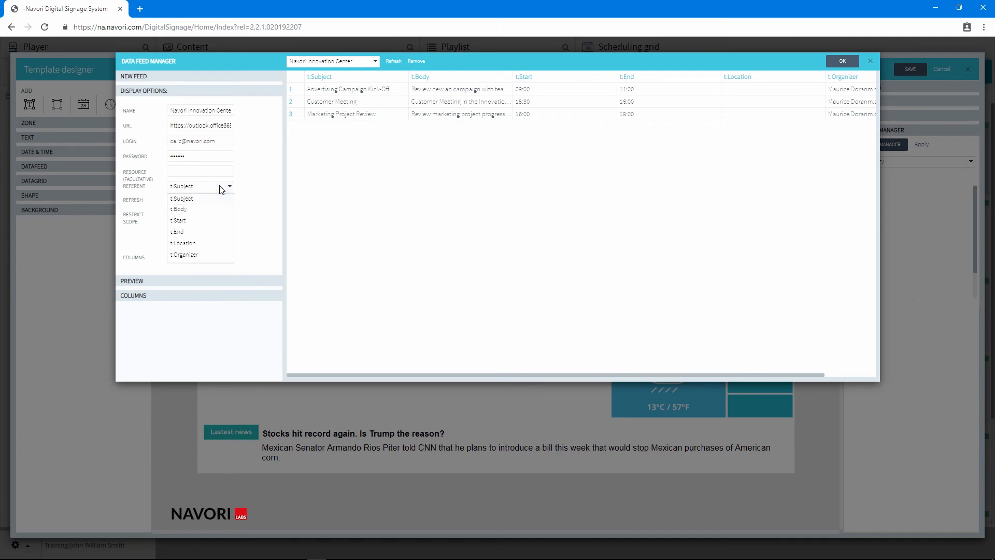
{"action": "left_click", "coordinate": [221, 187]}
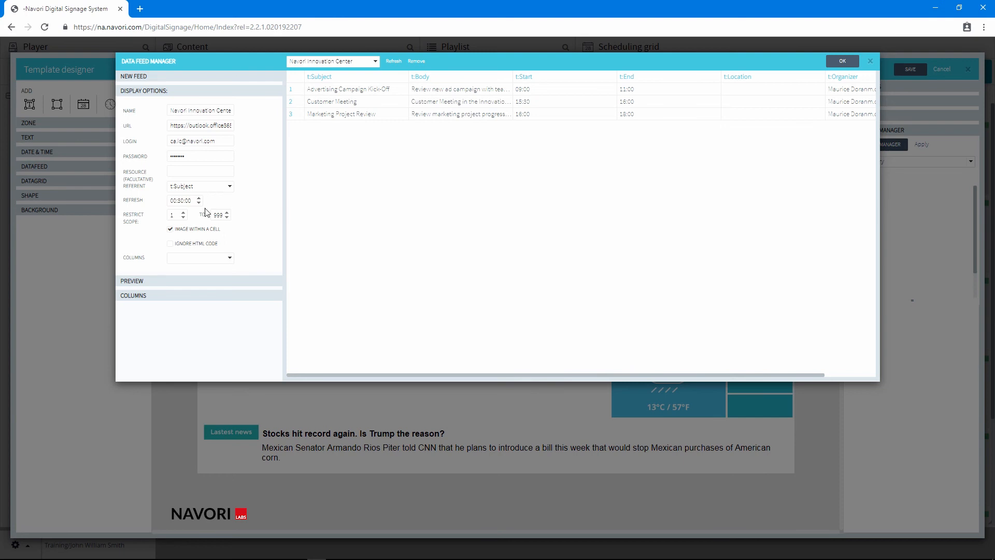